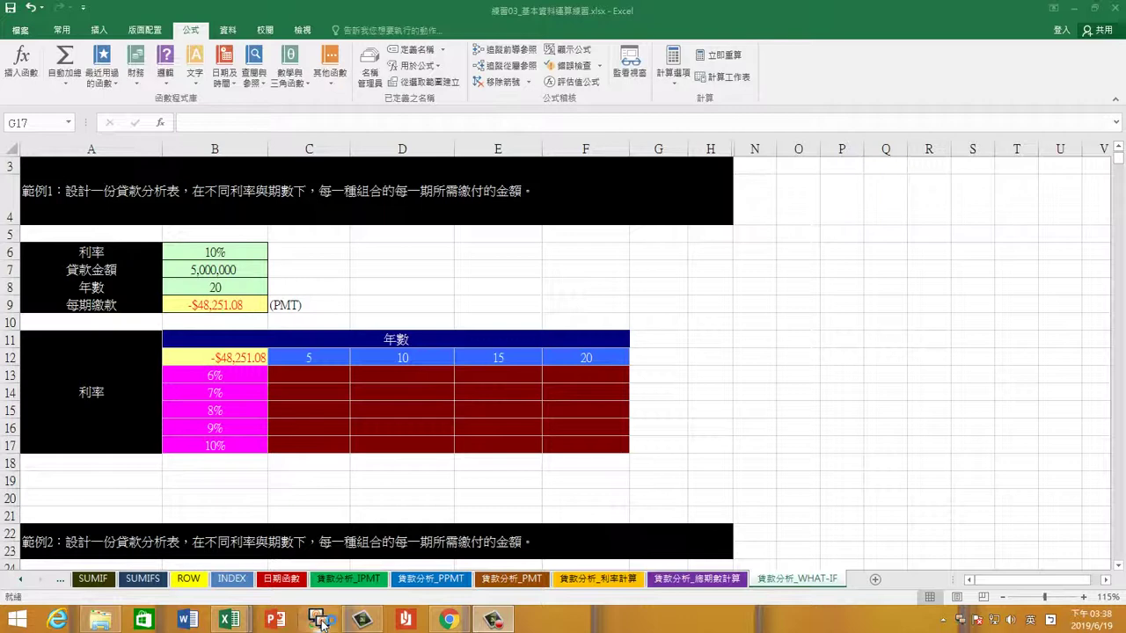
# Review the PMT formula in B9, the 20-year term in F12, 10% in B17.
pyautogui.click(319, 621)
pyautogui.click(39, 88)
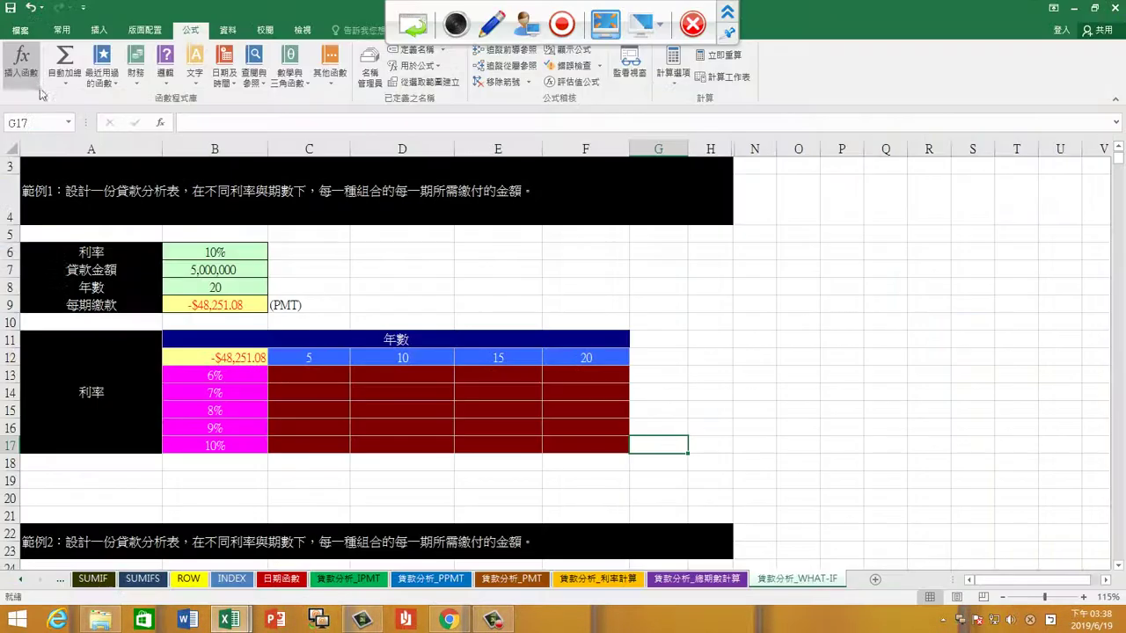
pyautogui.click(247, 305)
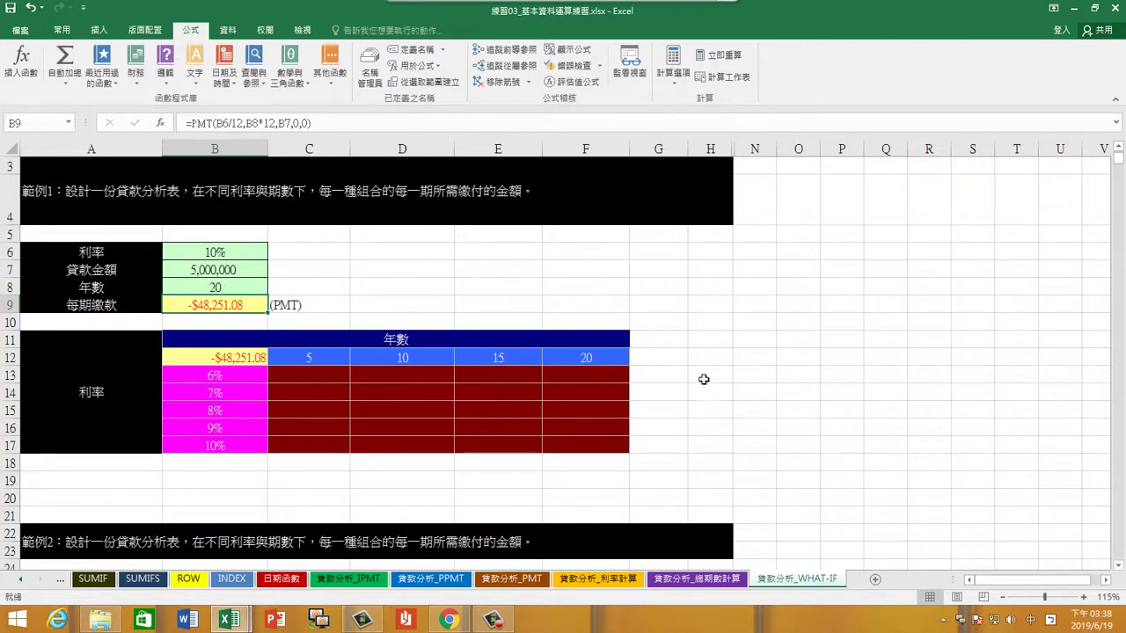
pyautogui.click(585, 357)
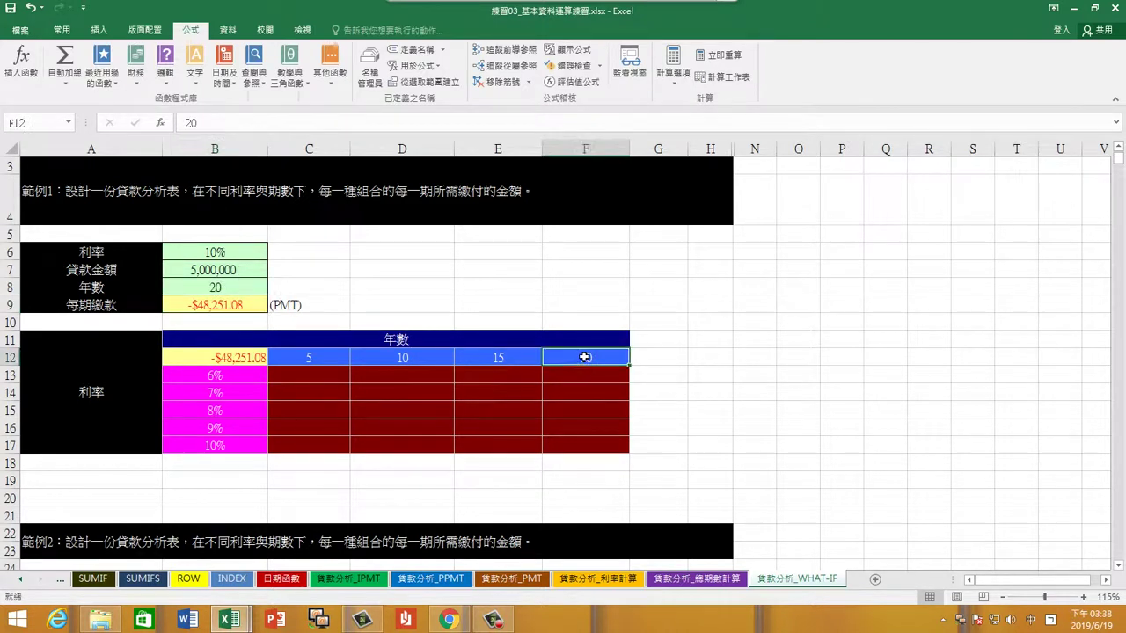
pyautogui.click(241, 446)
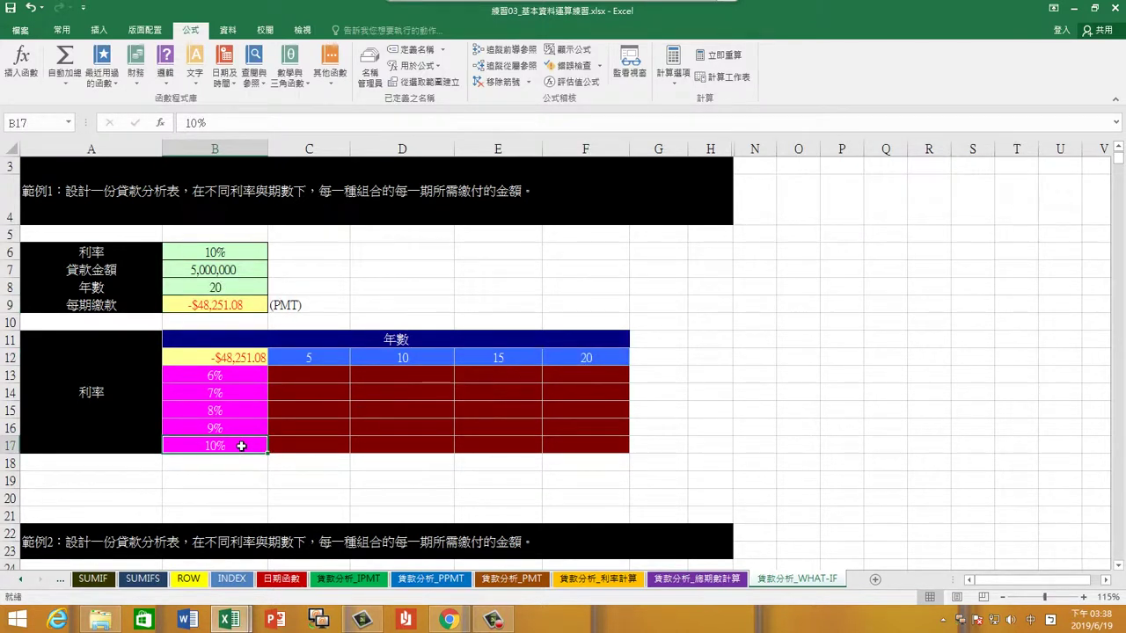
pyautogui.click(596, 359)
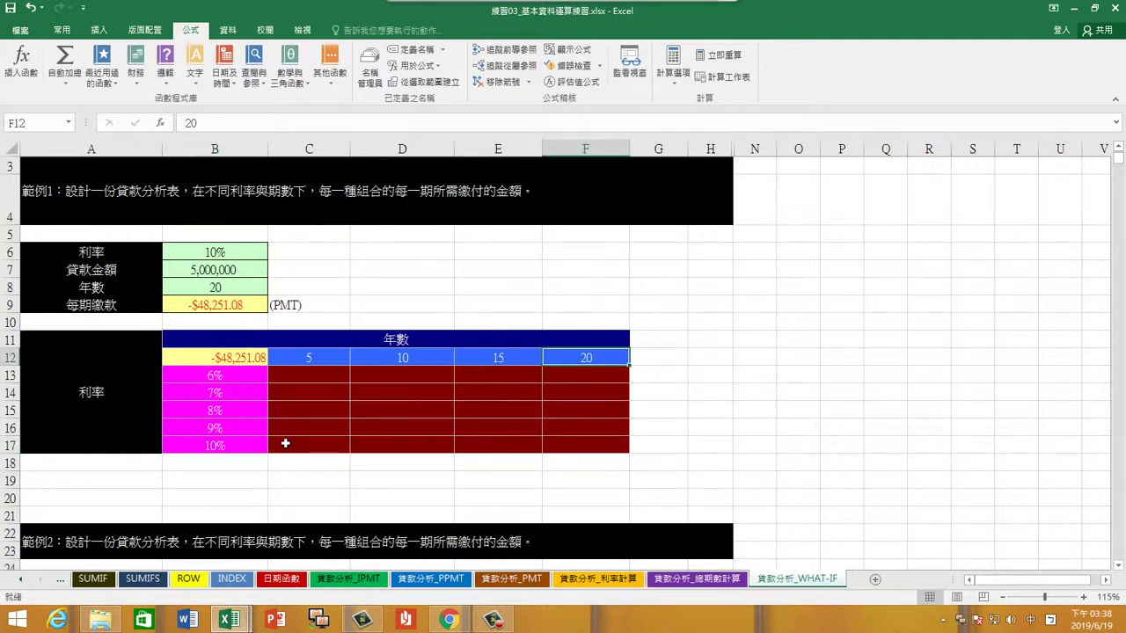
pyautogui.click(239, 446)
pyautogui.click(582, 447)
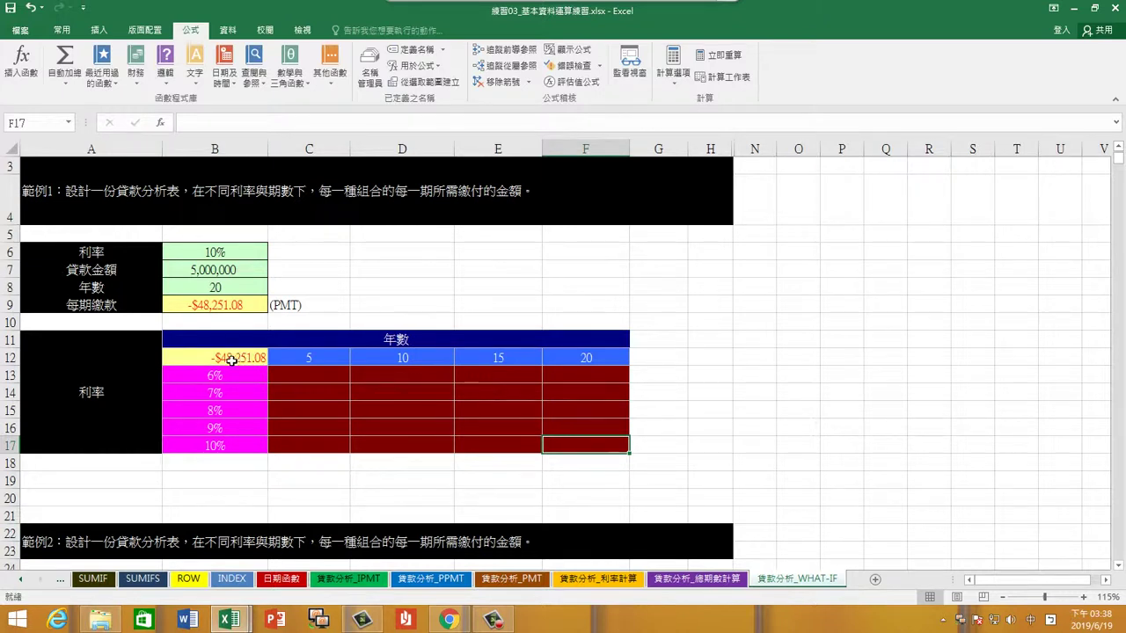
# Select the table B12:F17 and start a What-If Analysis Data Table.
pyautogui.click(228, 358)
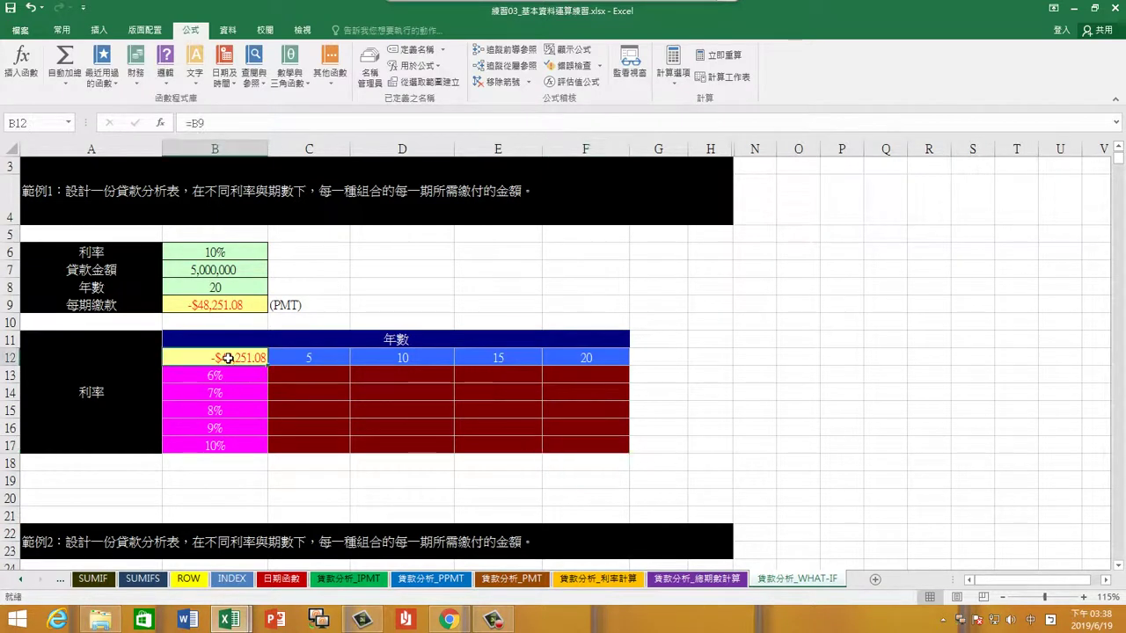
pyautogui.moveTo(228, 358)
pyautogui.mouseDown()
pyautogui.moveTo(494, 442)
pyautogui.moveTo(583, 447)
pyautogui.mouseUp()
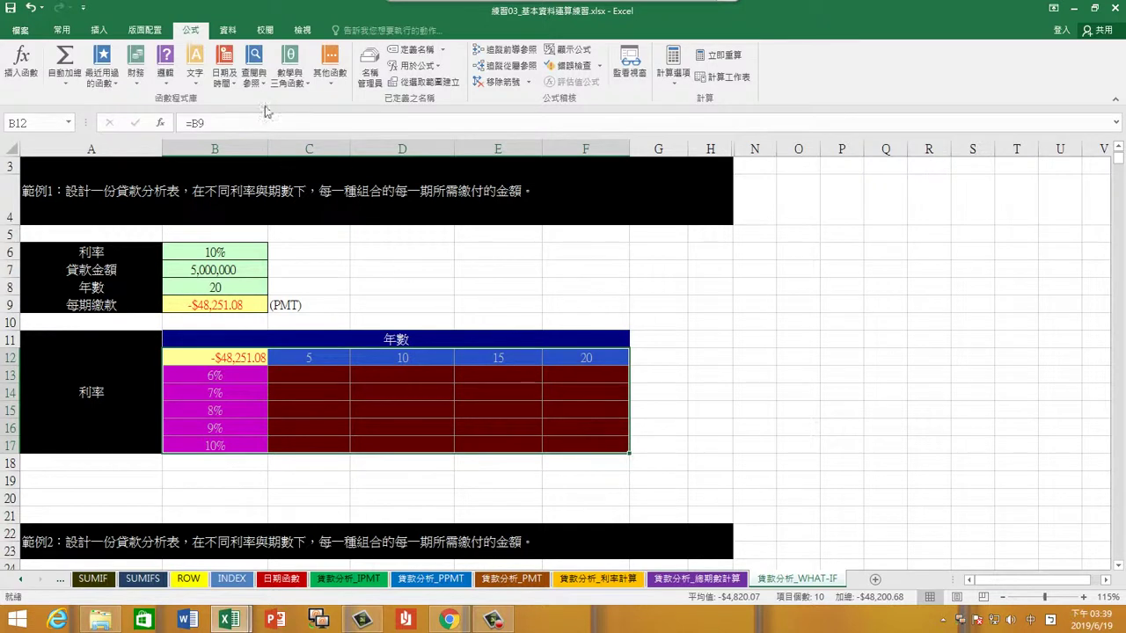
pyautogui.click(227, 32)
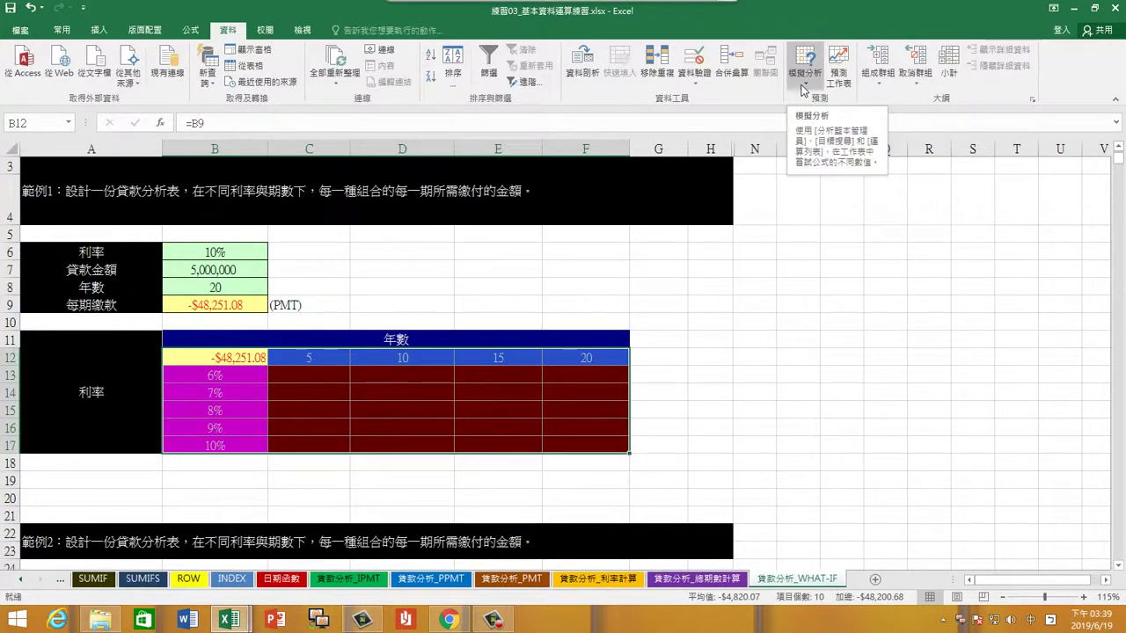
pyautogui.click(803, 91)
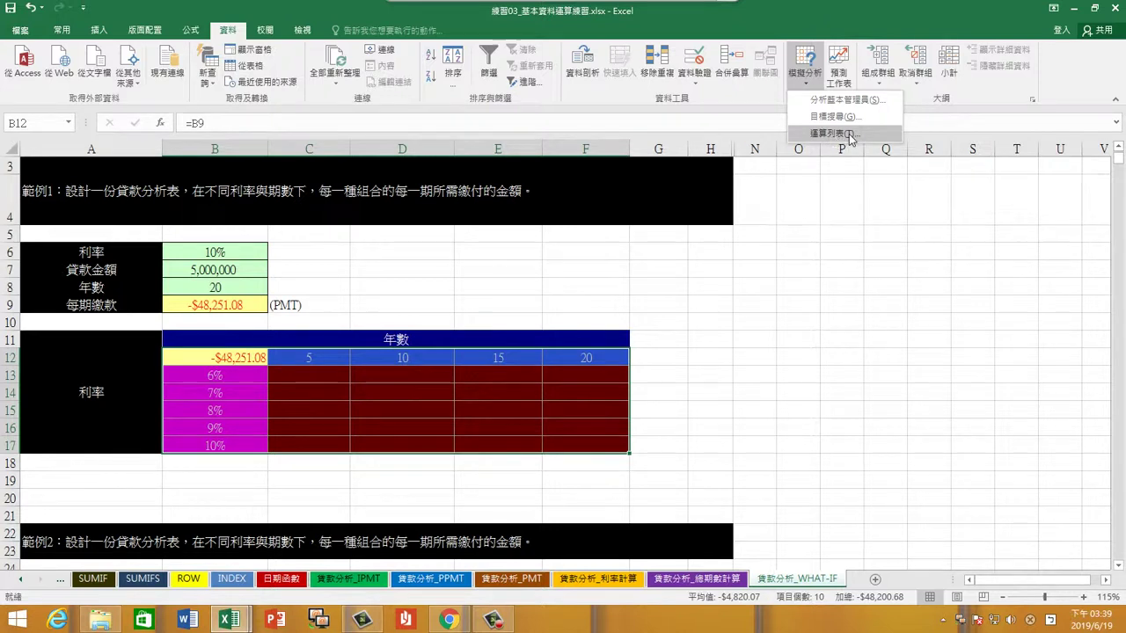
pyautogui.click(850, 138)
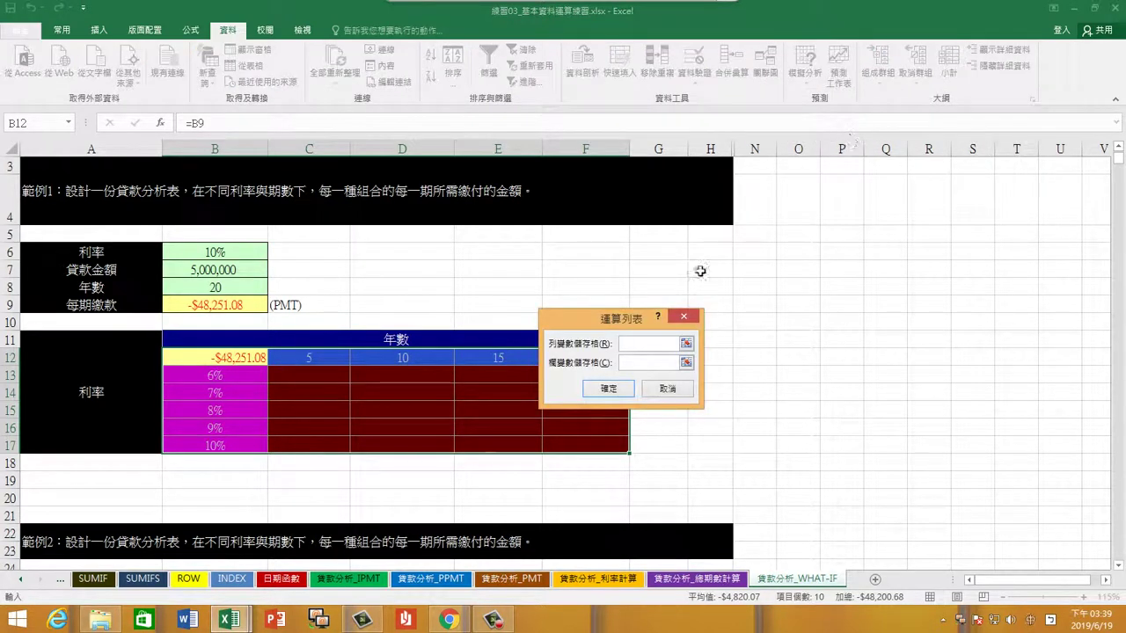
# Use B8 as row input and B6 as column input to fill C13:F17 with payments.
pyautogui.moveTo(602, 312); pyautogui.dragTo(737, 250)
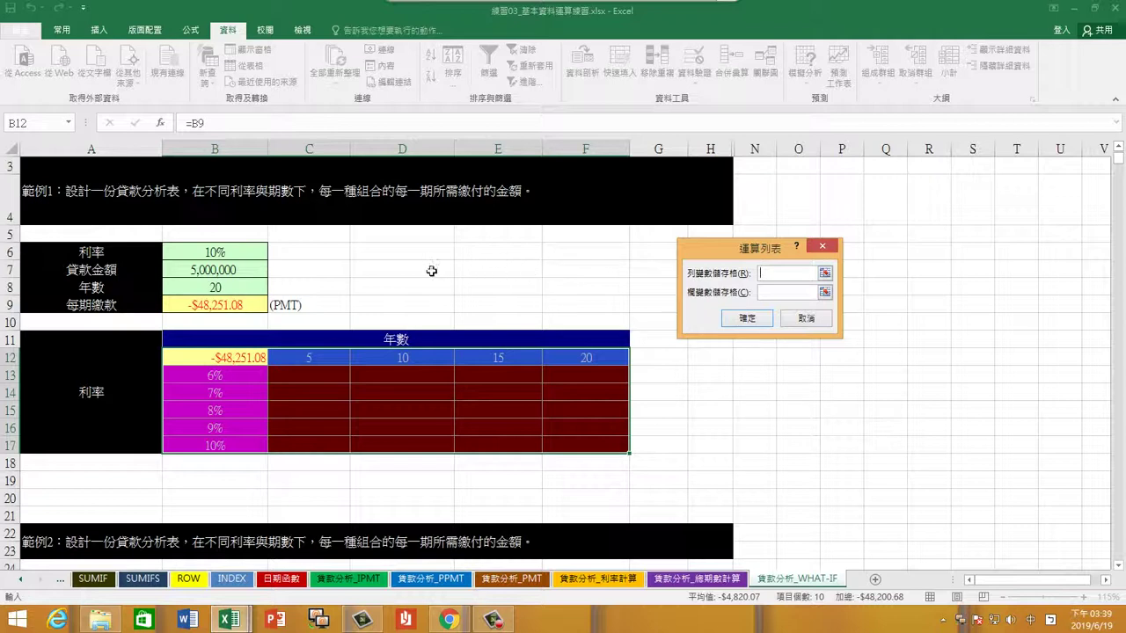
pyautogui.click(232, 288)
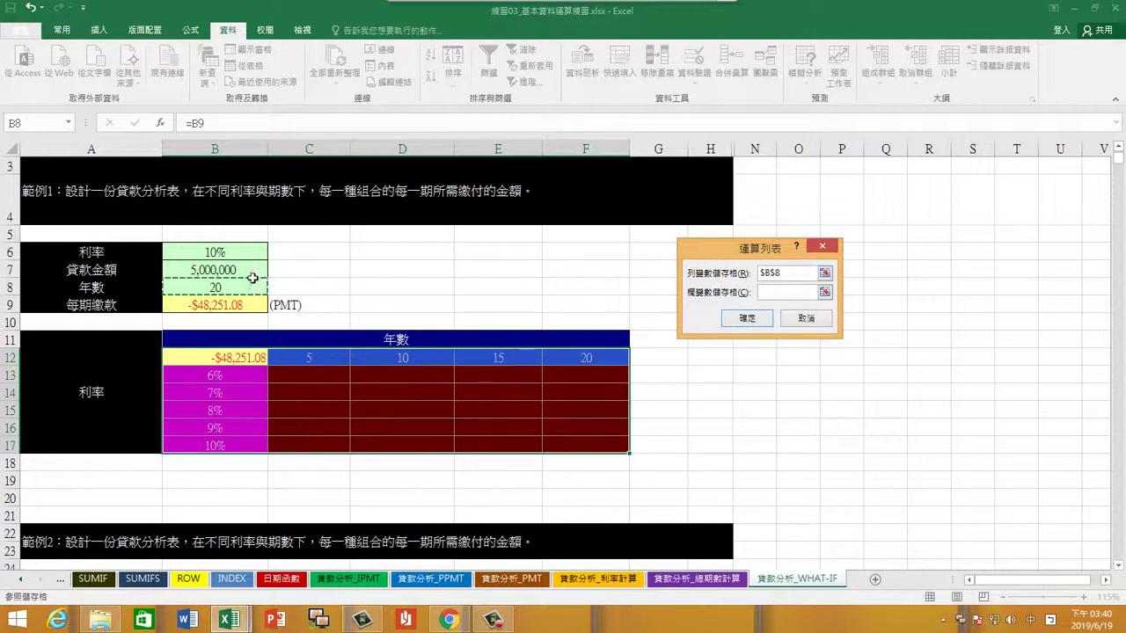
pyautogui.click(766, 293)
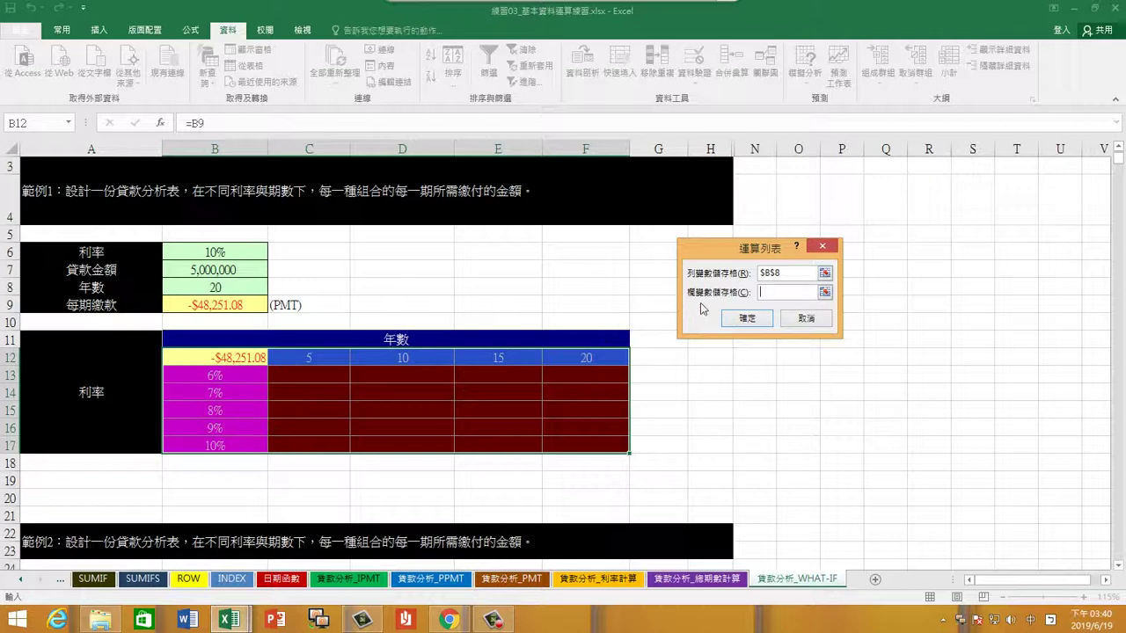
pyautogui.click(219, 251)
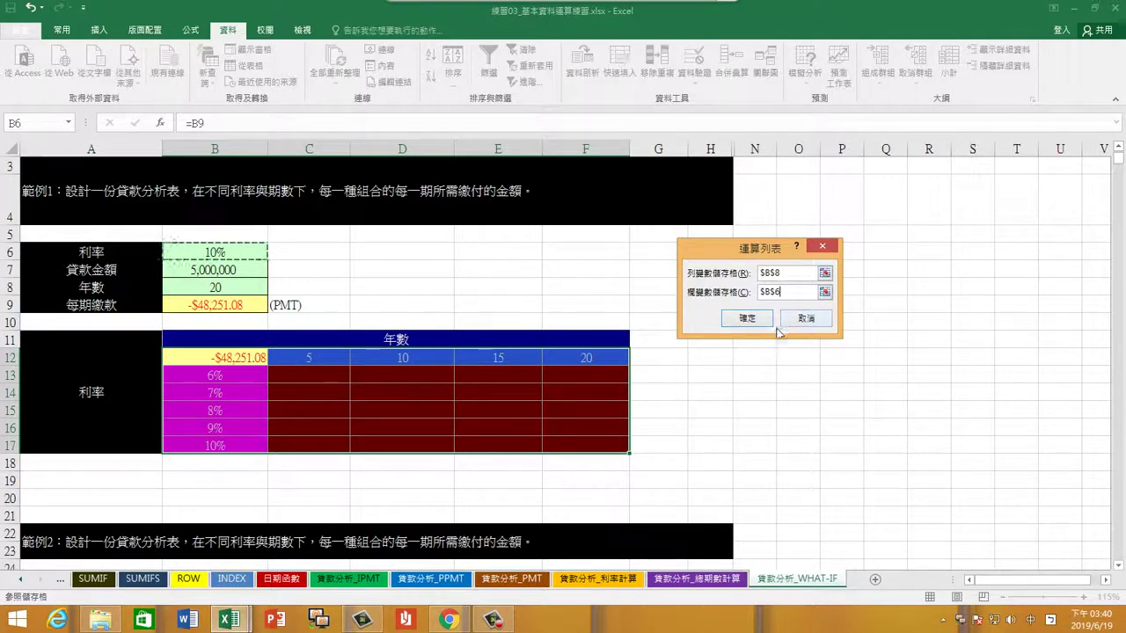
pyautogui.click(747, 318)
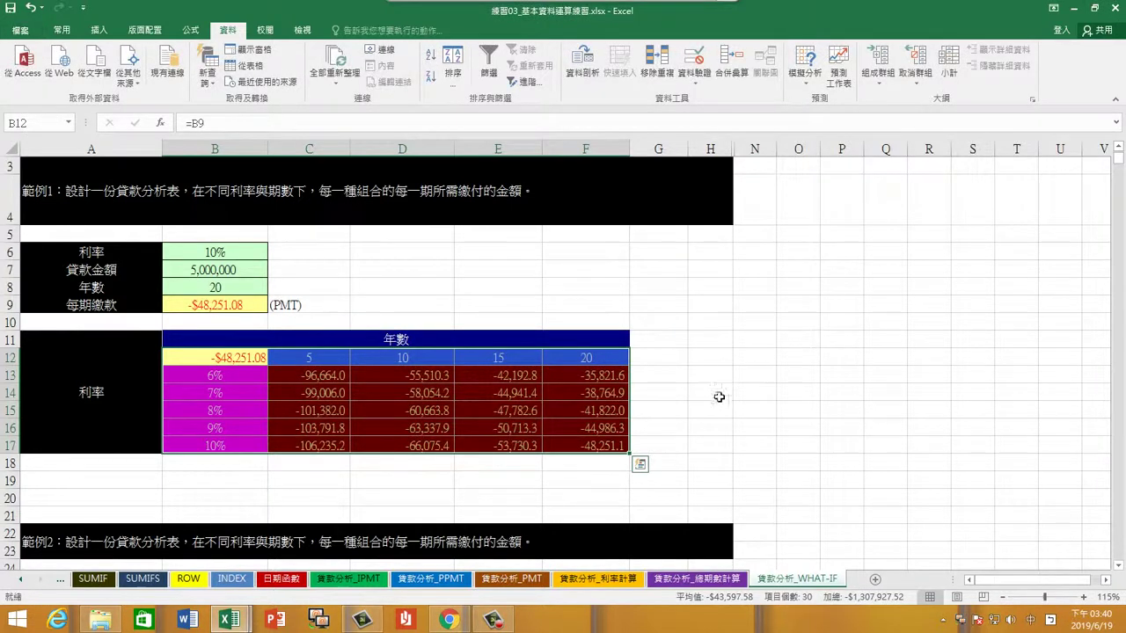
pyautogui.click(713, 446)
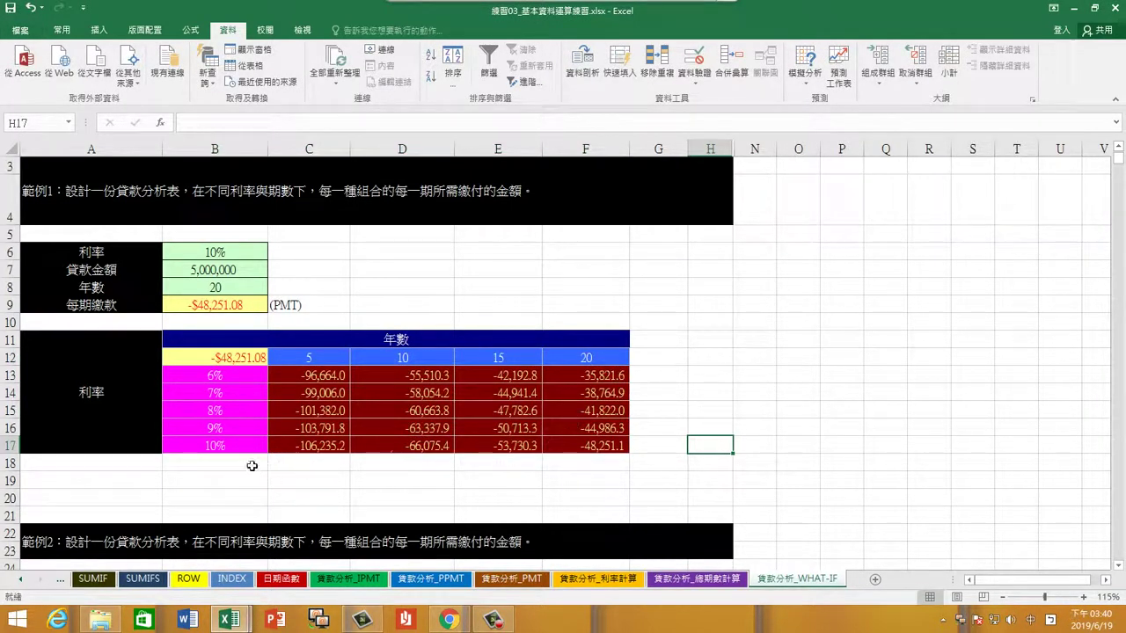
pyautogui.click(575, 445)
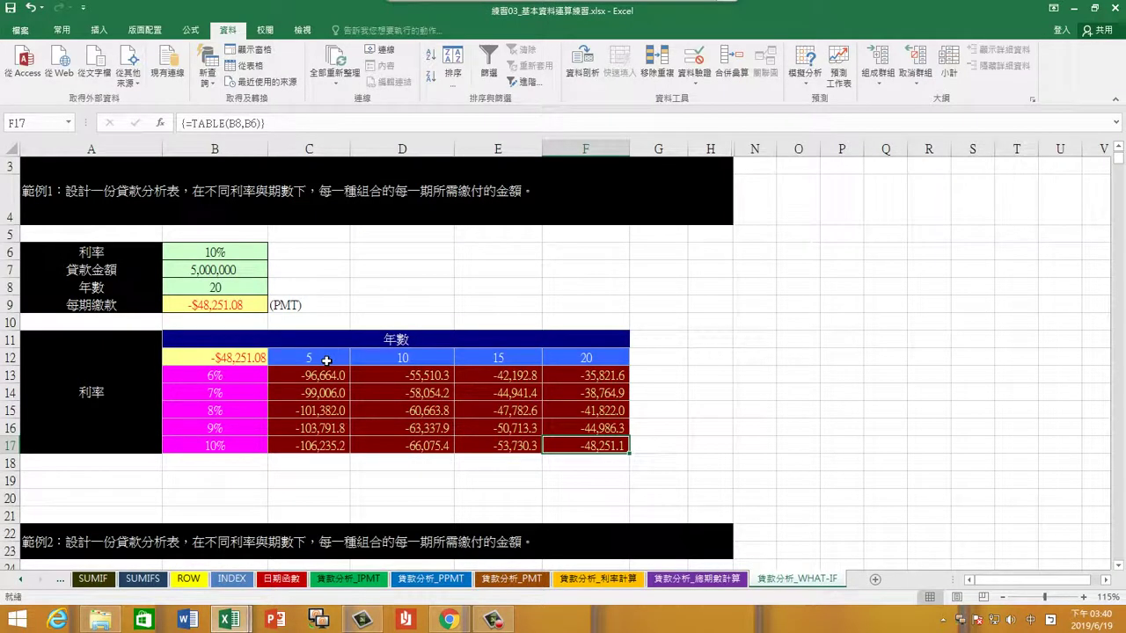
pyautogui.click(326, 361)
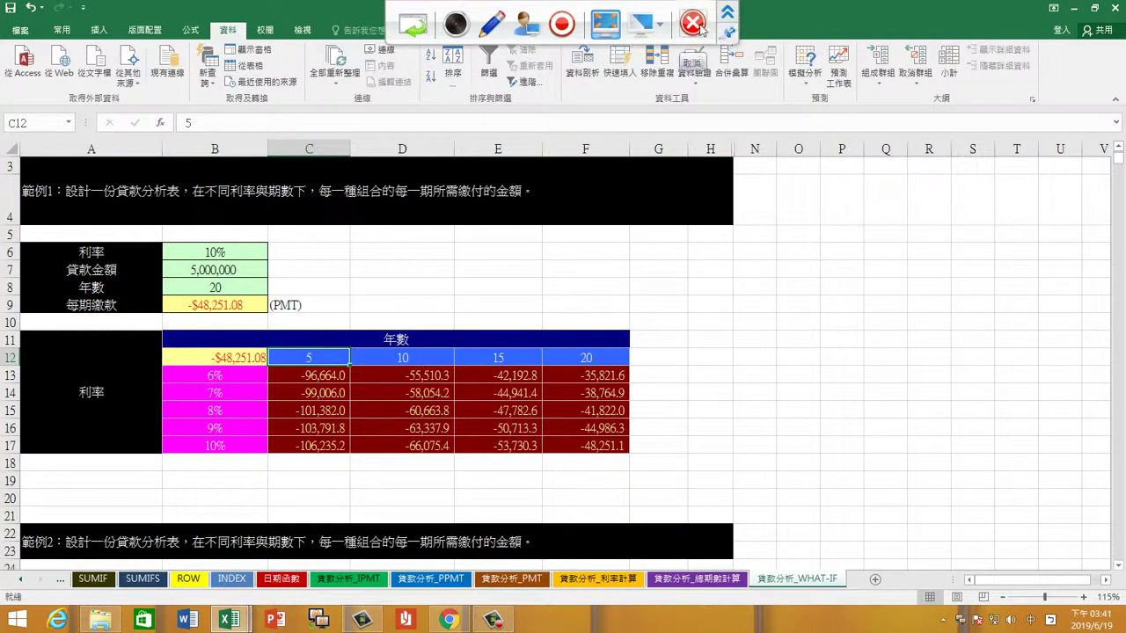
pyautogui.click(698, 24)
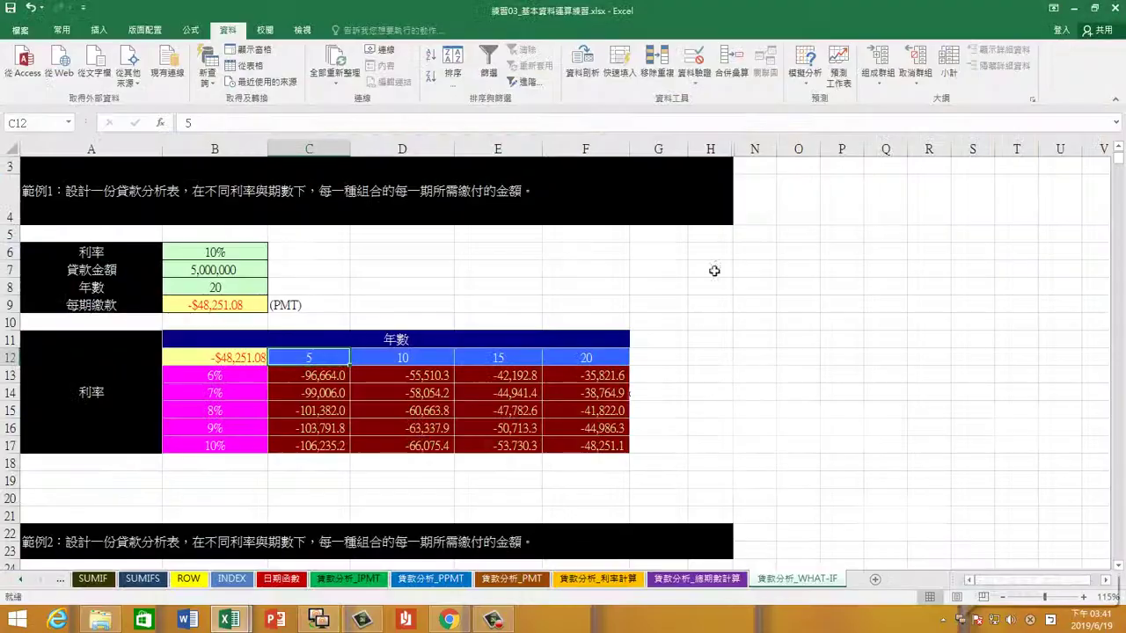
pyautogui.click(1065, 34)
# Copy A6:F17 to N6, autofit column O, and select columns P:S.
pyautogui.scroll(-2, 691, 457)
pyautogui.scroll(1, 692, 445)
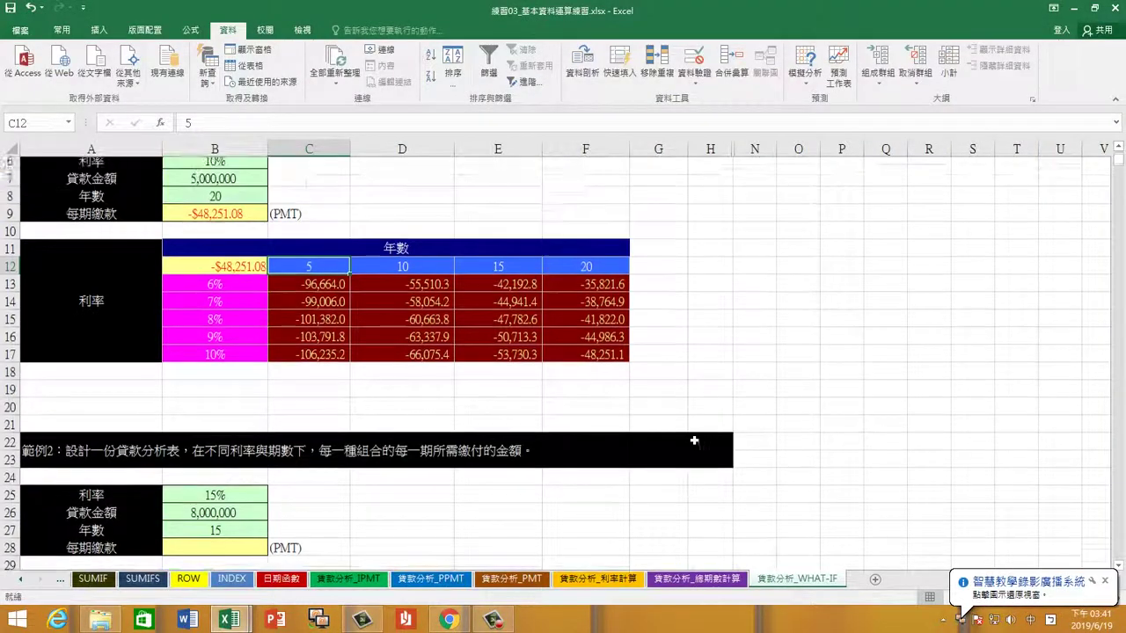
pyautogui.scroll(2, 700, 436)
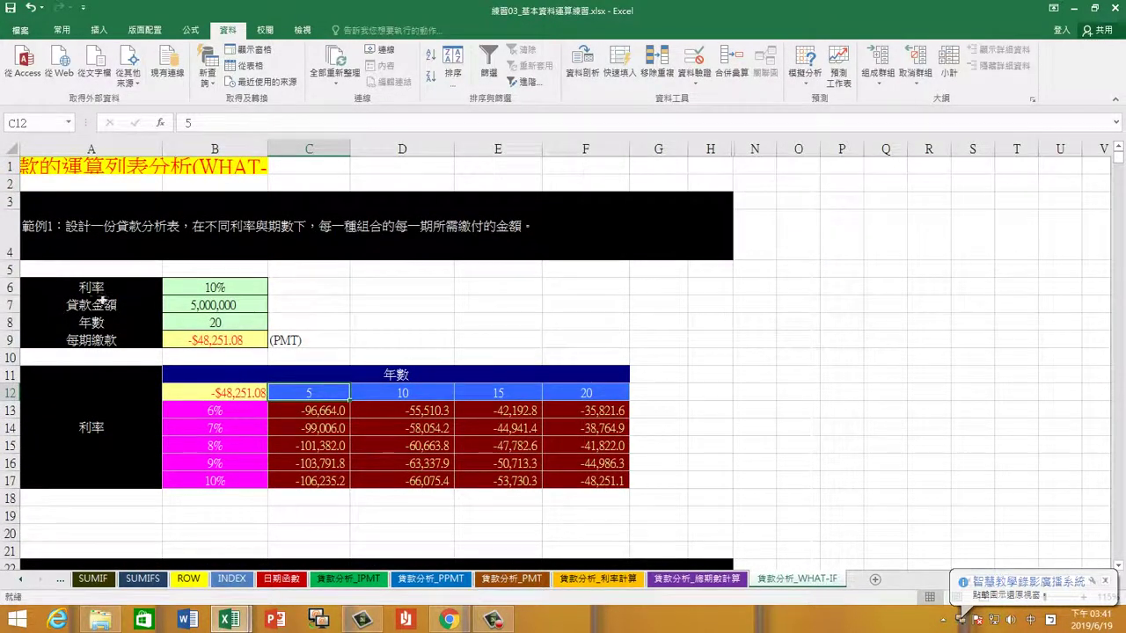
pyautogui.moveTo(65, 280); pyautogui.dragTo(572, 481)
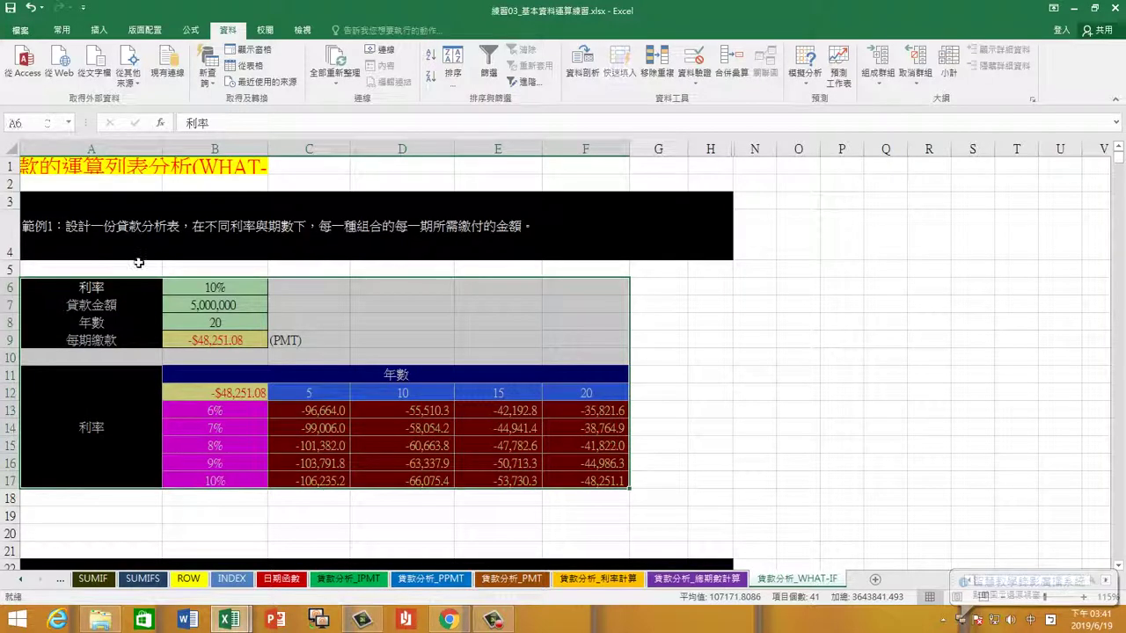
pyautogui.moveTo(117, 280)
pyautogui.mouseDown()
pyautogui.moveTo(2, 306)
pyautogui.moveTo(763, 297)
pyautogui.mouseUp()
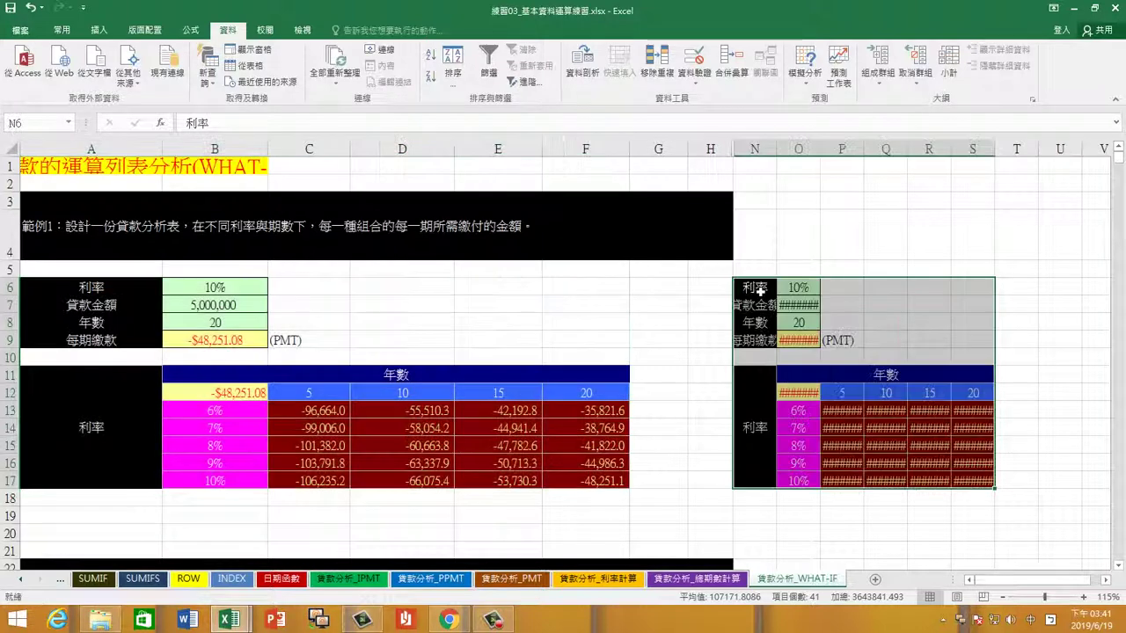
pyautogui.doubleClick(817, 150)
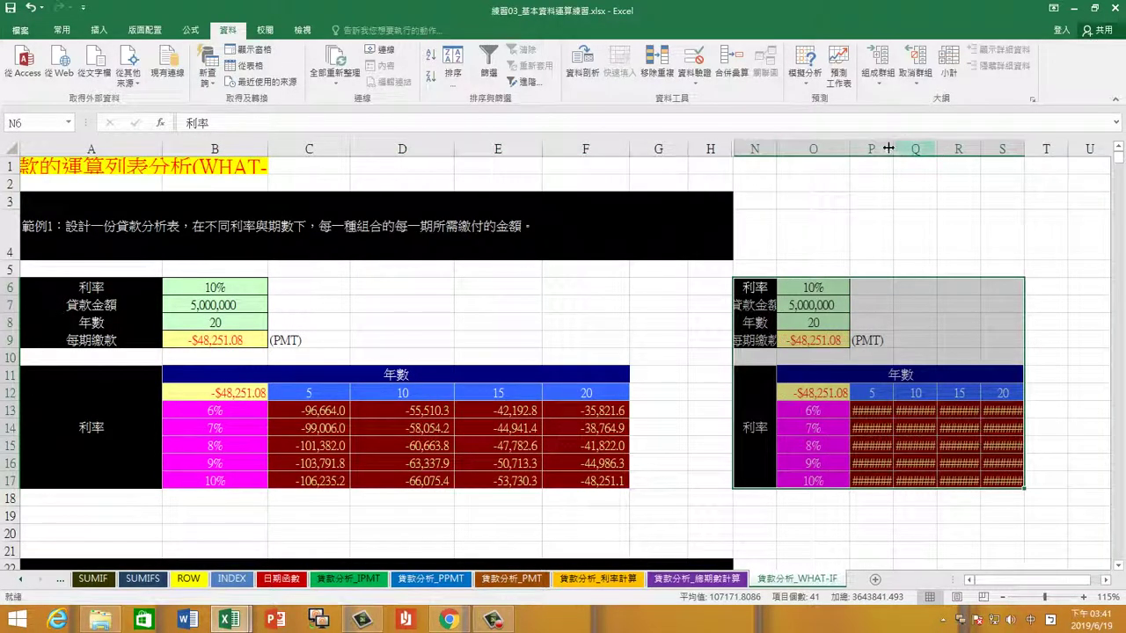
pyautogui.moveTo(871, 149); pyautogui.dragTo(1003, 149)
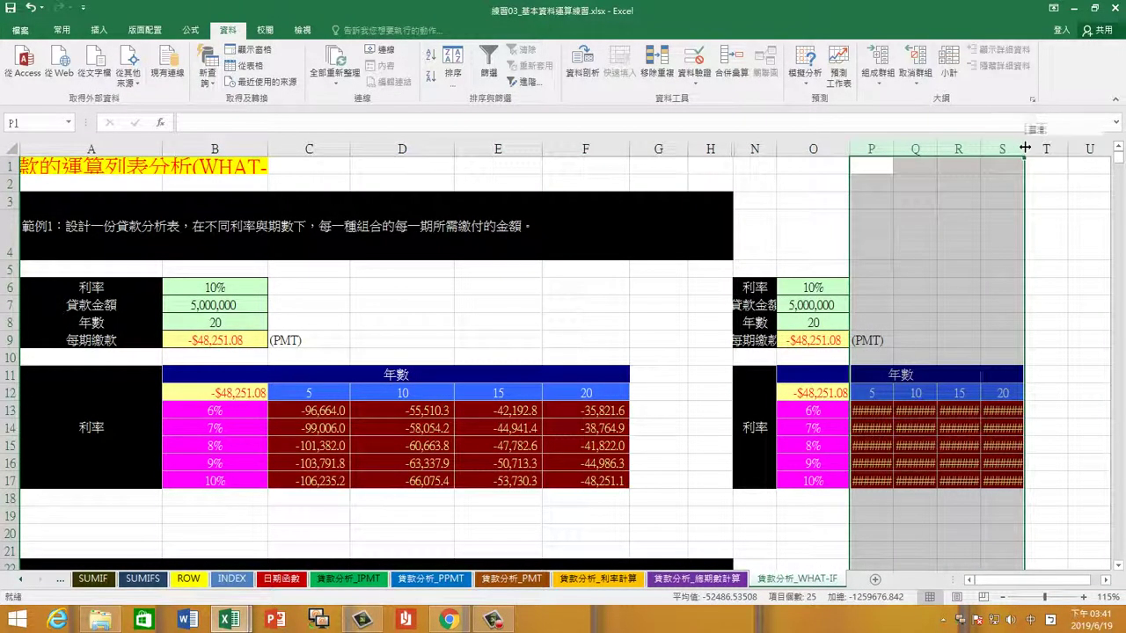